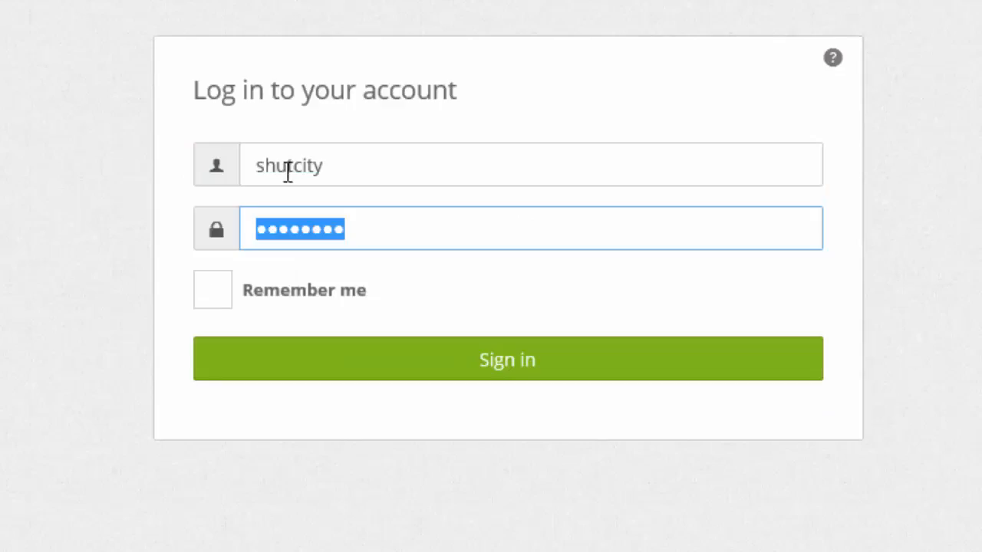
Step: Tick Remember me on the login form and sign in
left_click(234, 299)
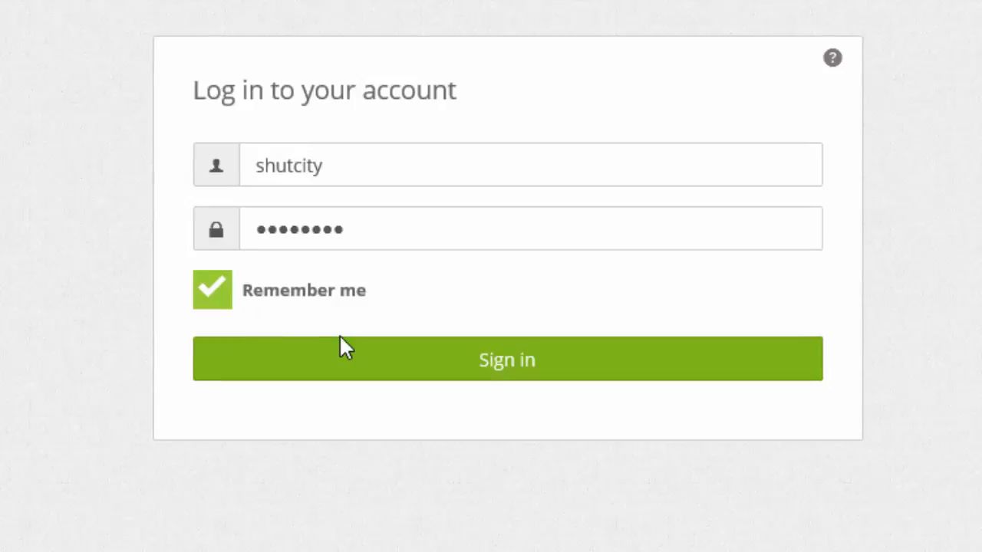
left_click(452, 376)
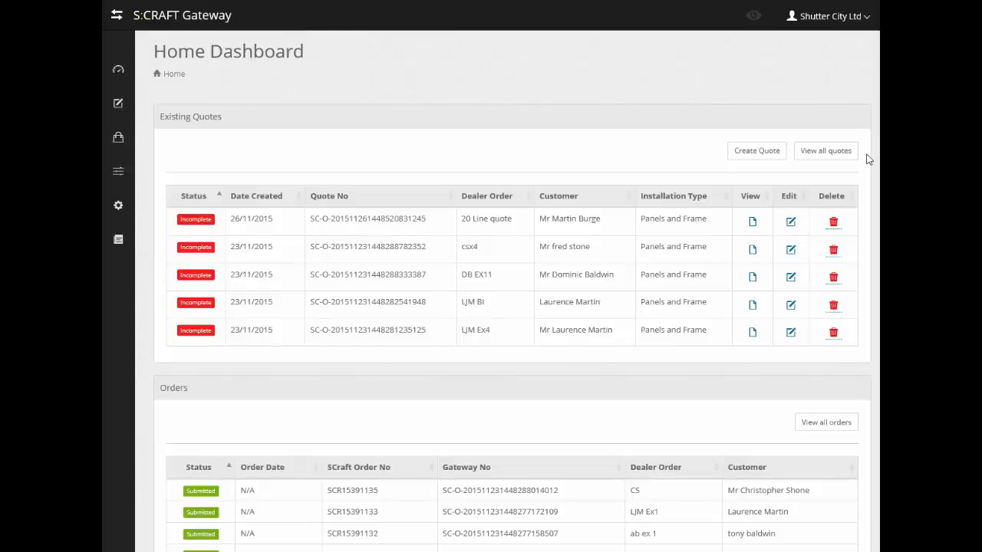
Step: Scroll the Home Dashboard to review the Existing Quotes and Orders panels
scroll(875, 192, "down", 2)
mouse_move(877, 192)
left_mouse_down()
mouse_move(877, 219)
mouse_move(877, 204)
left_mouse_up()
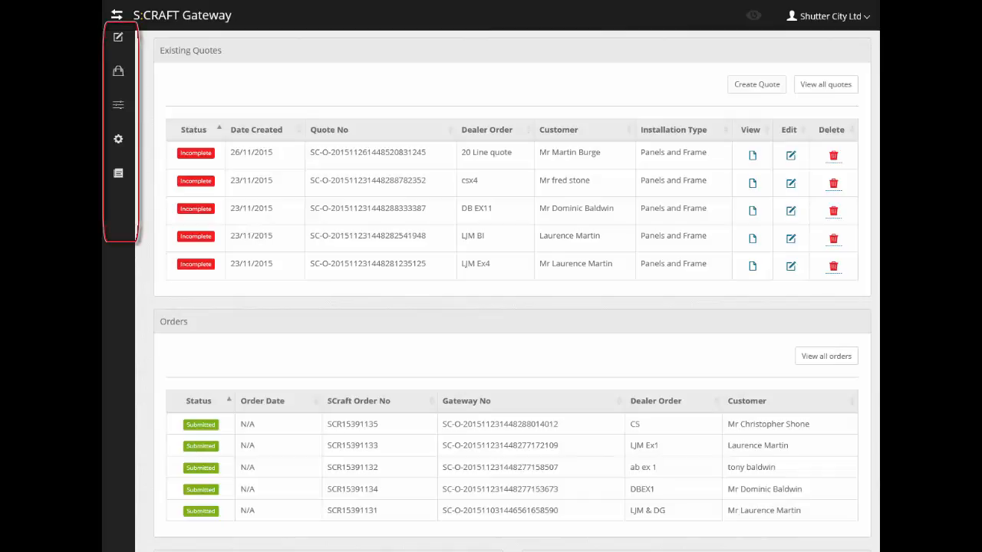
left_click(119, 75)
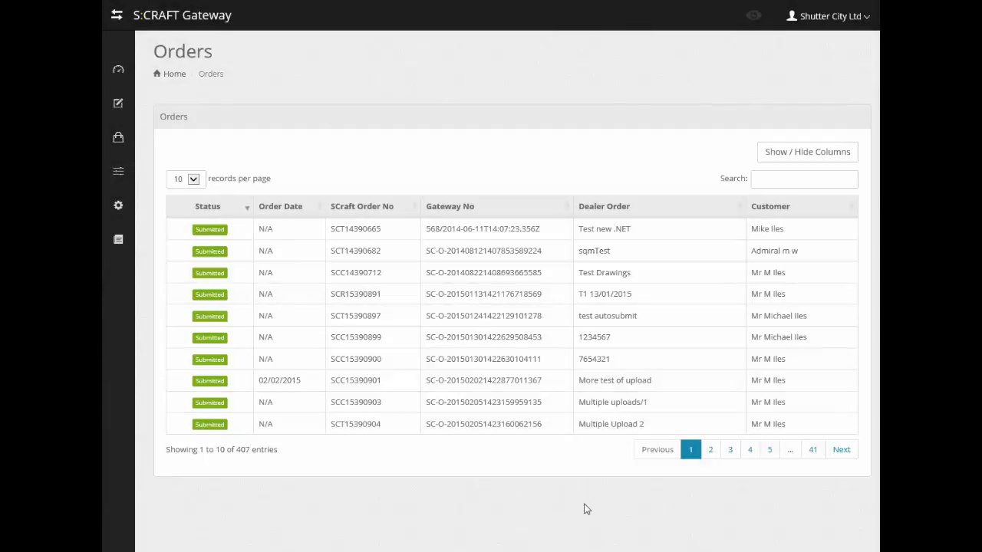
left_click(118, 106)
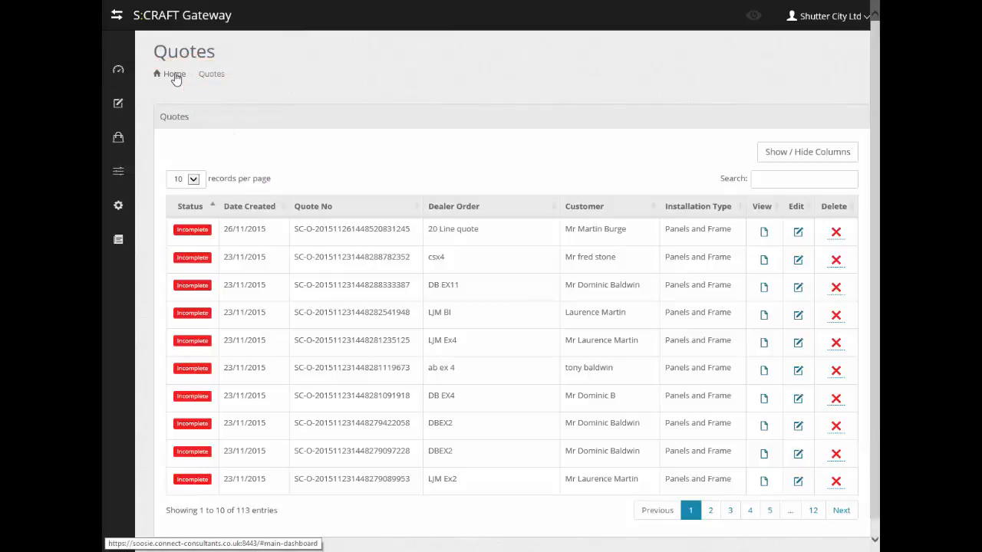
left_click(174, 74)
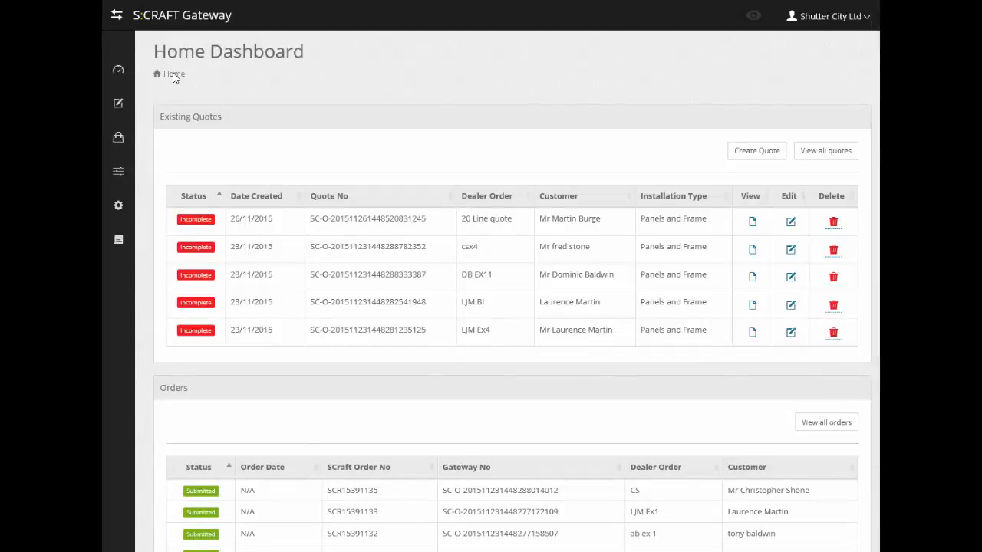
left_click(127, 176)
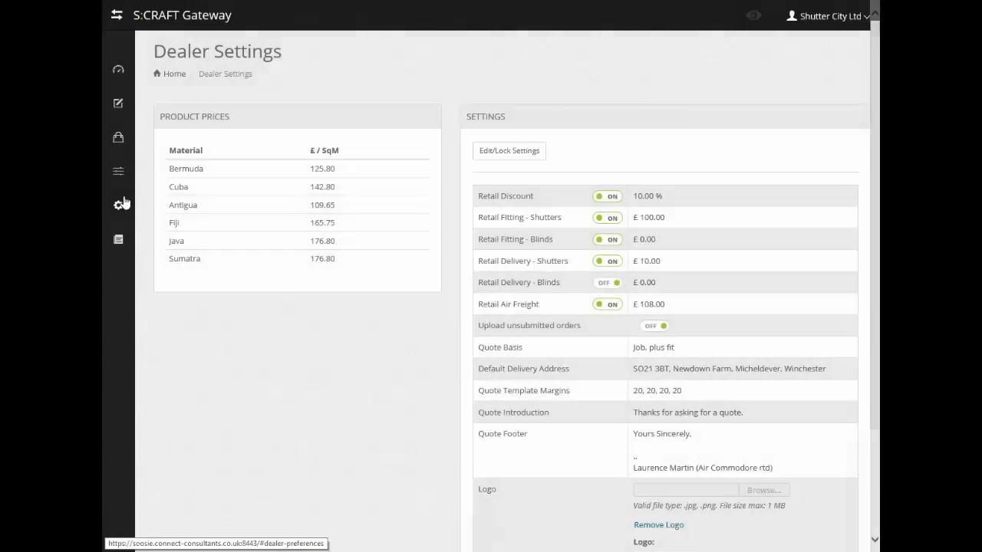
left_click(119, 207)
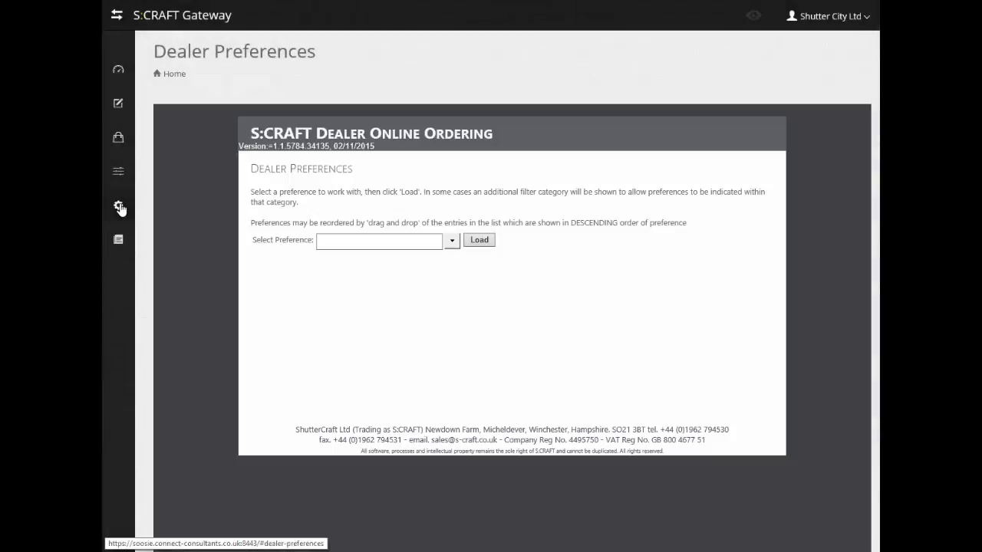
left_click(119, 240)
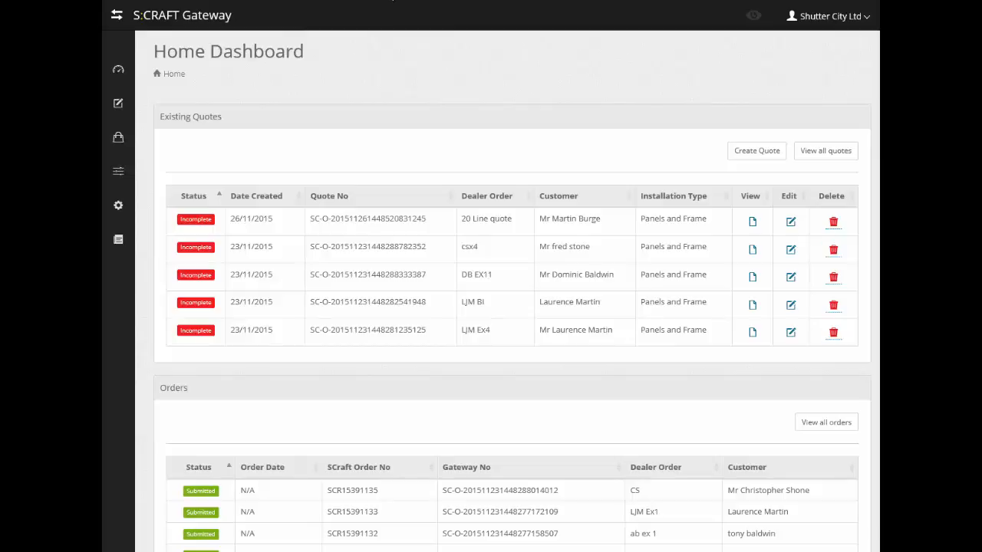
Step: Start a new Sumatra, Panels and Frame quote with reference 'New Gateway'
left_click(755, 150)
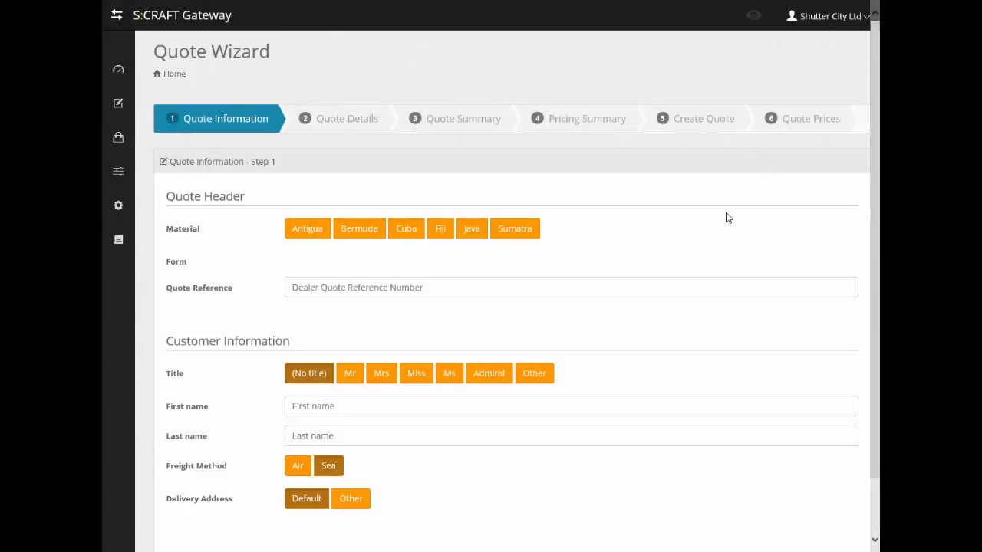
left_click(515, 228)
left_click(460, 261)
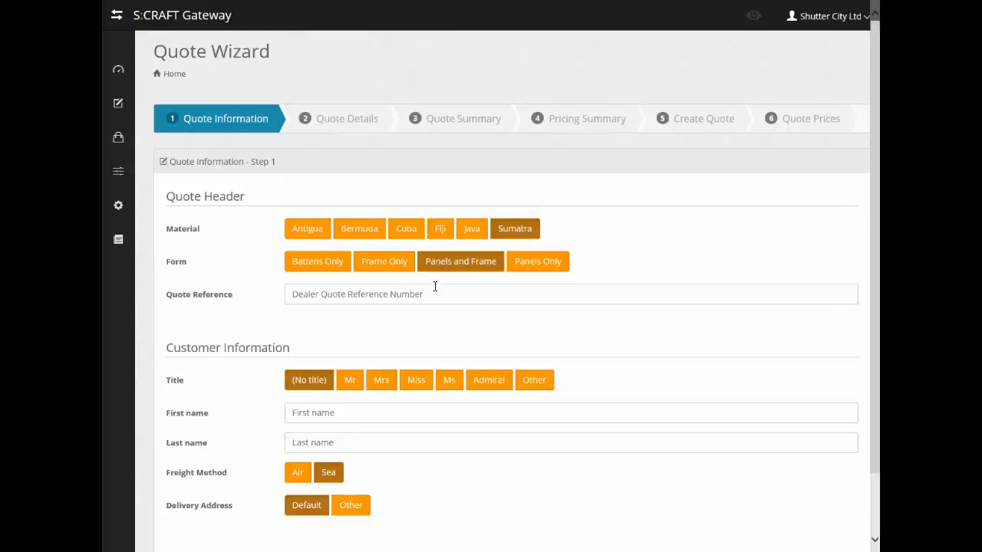
left_click(434, 291)
type("New Gateway")
Step: Enter the customer as Mr with first and last name, and save the quote information
left_click(350, 380)
left_click(351, 412)
key("Tab")
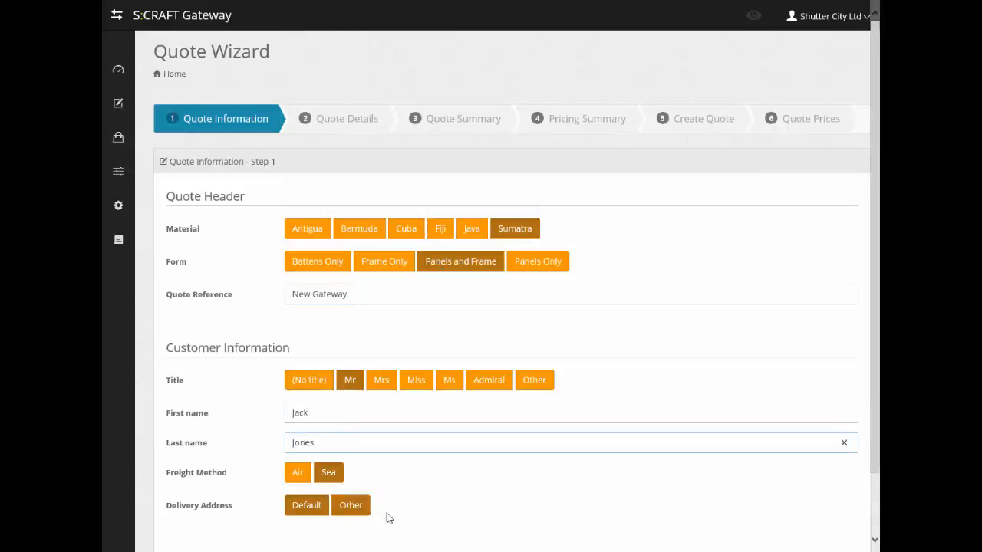
scroll(392, 518, "down", 1)
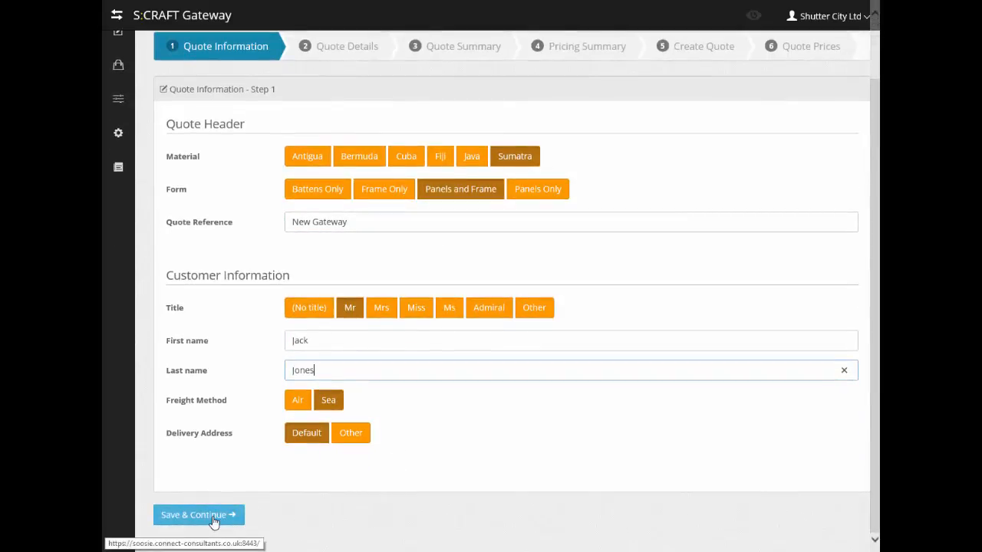
left_click(214, 520)
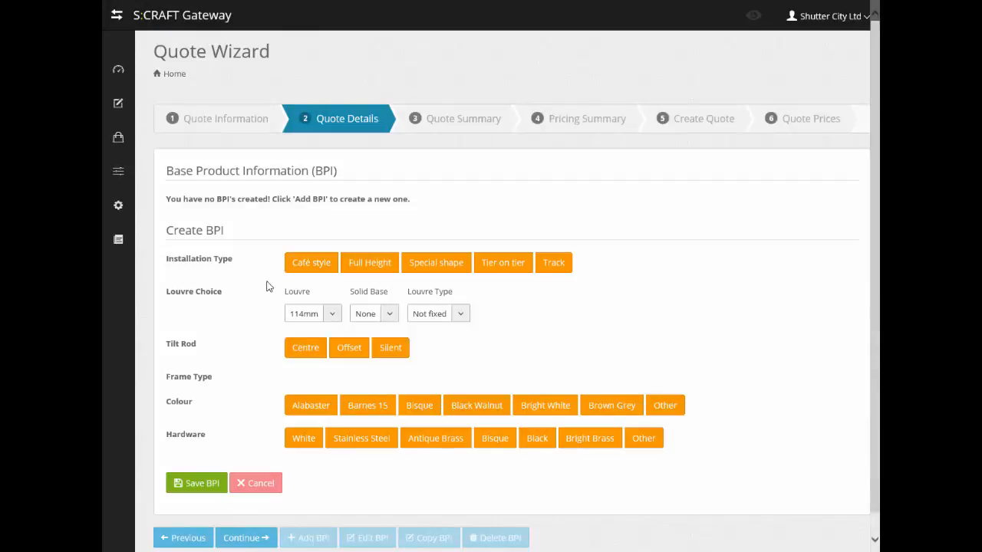
Step: Save a Full Height, 76mm louvre, Centre tilt, Beaded L 46mm, Bright White, Nickel Plated BPI
left_click(389, 270)
left_click(329, 313)
left_click(305, 445)
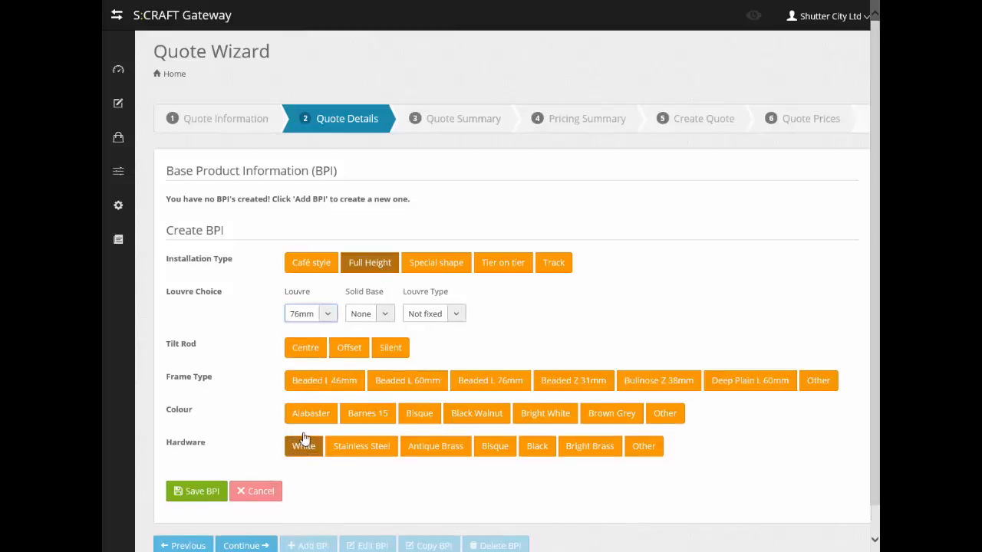
left_click(305, 349)
left_click(324, 380)
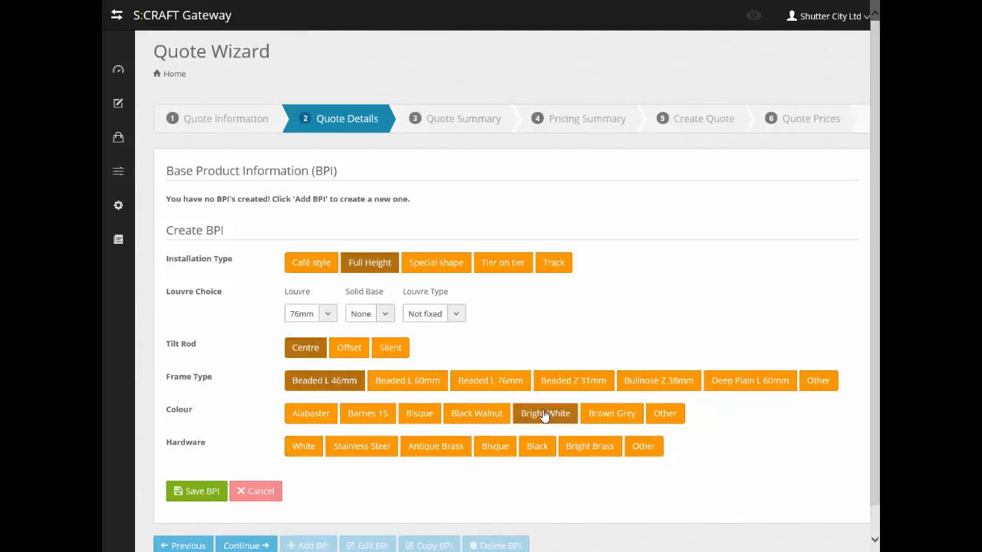
left_click(544, 414)
left_click(644, 447)
left_click(322, 425)
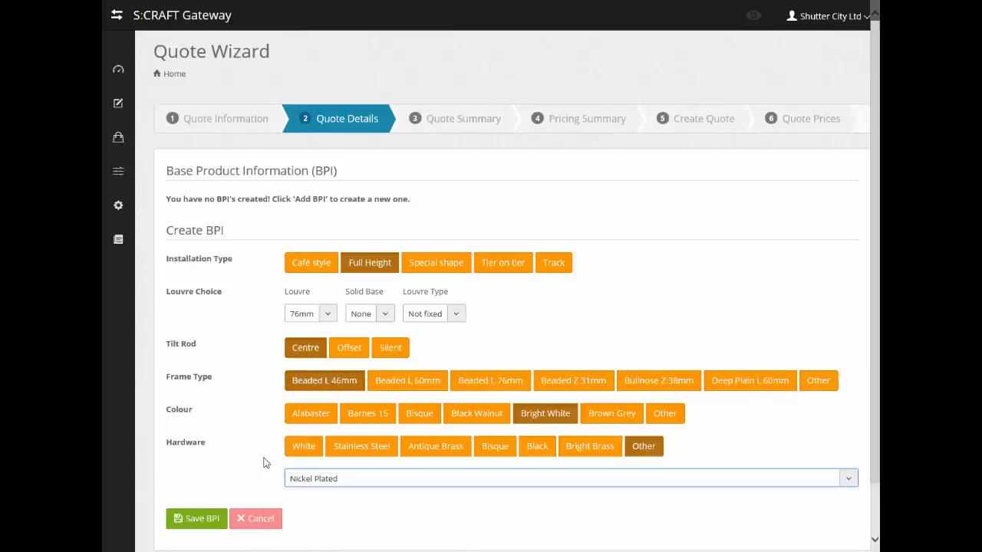
left_click(213, 520)
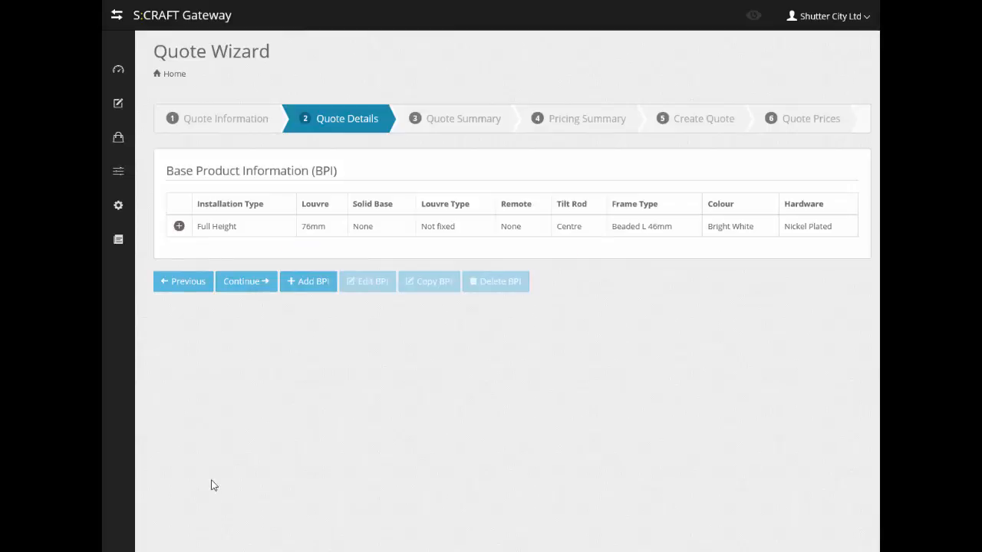
left_click(179, 227)
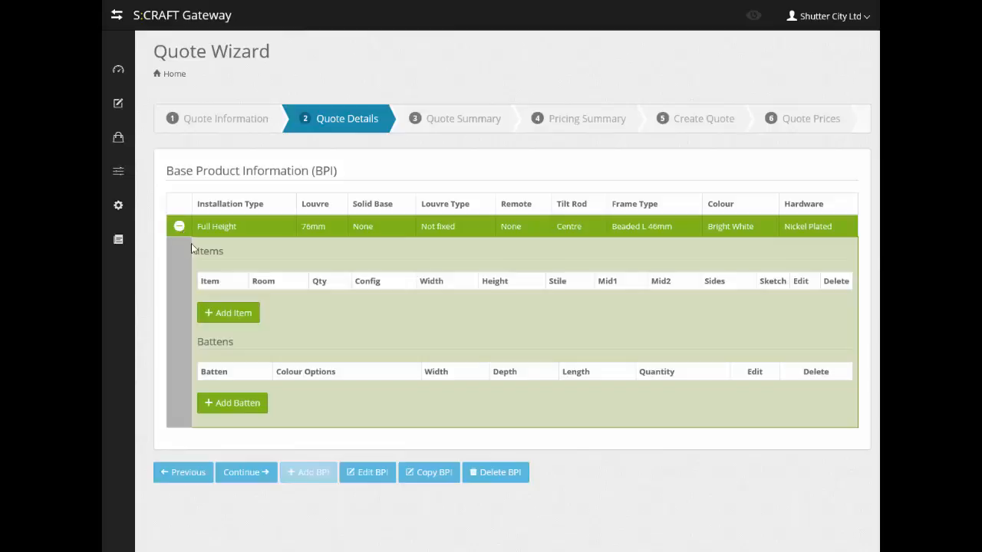
Step: Add item 1: room Bed, quantity 1, config LLRR, 1500 × 750
left_click(228, 314)
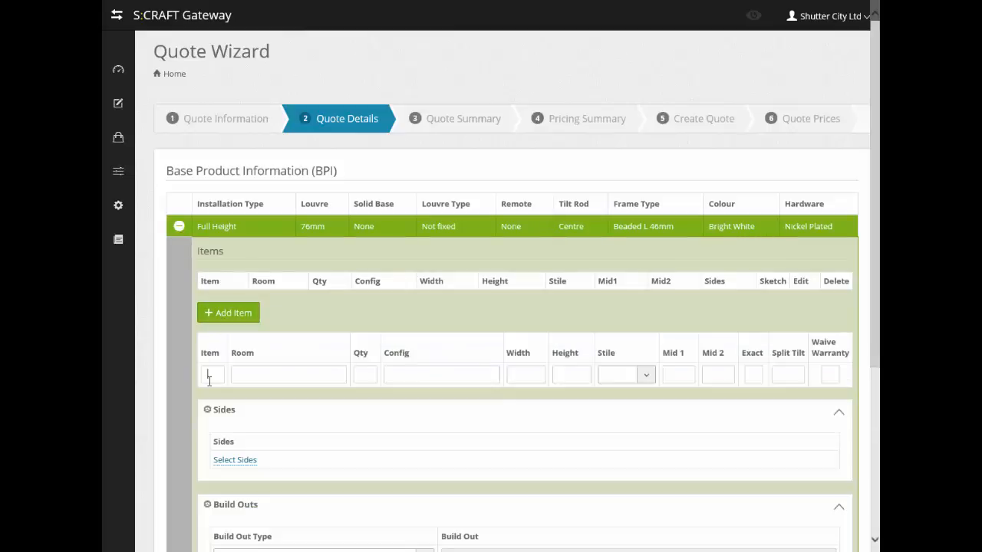
type("1")
key("Tab")
type("Bed")
key("Tab")
type("1")
key("Tab")
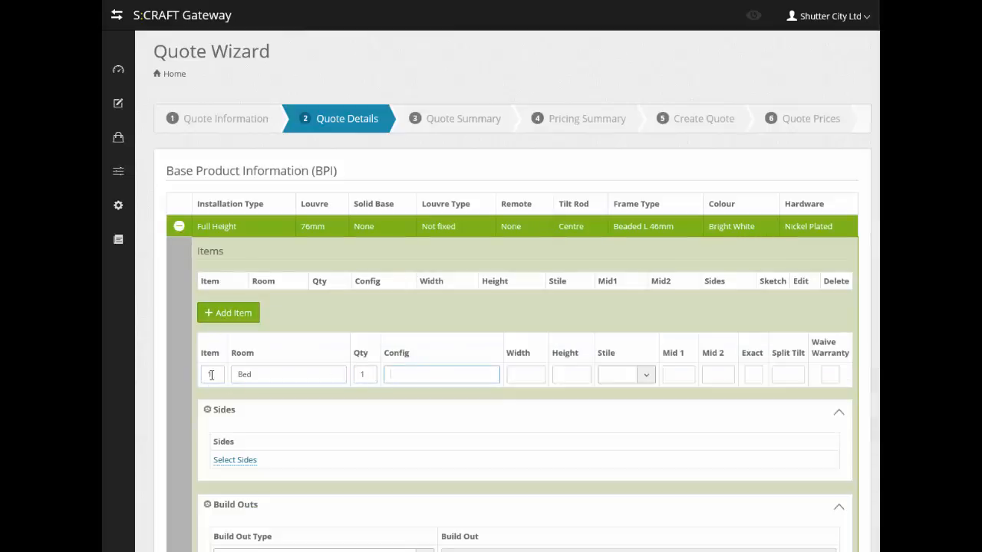
type("LLRR")
key("Tab")
type("1500")
key("Tab")
type("750")
Step: Give the item a Butt 41mm stile and Mid 1 of 375
key("Tab")
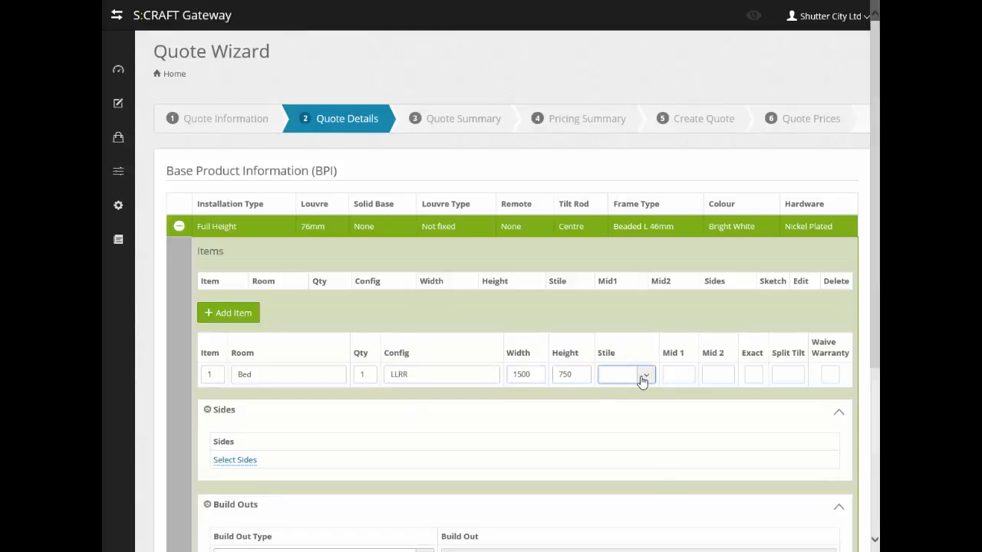
left_click(643, 376)
key("Tab")
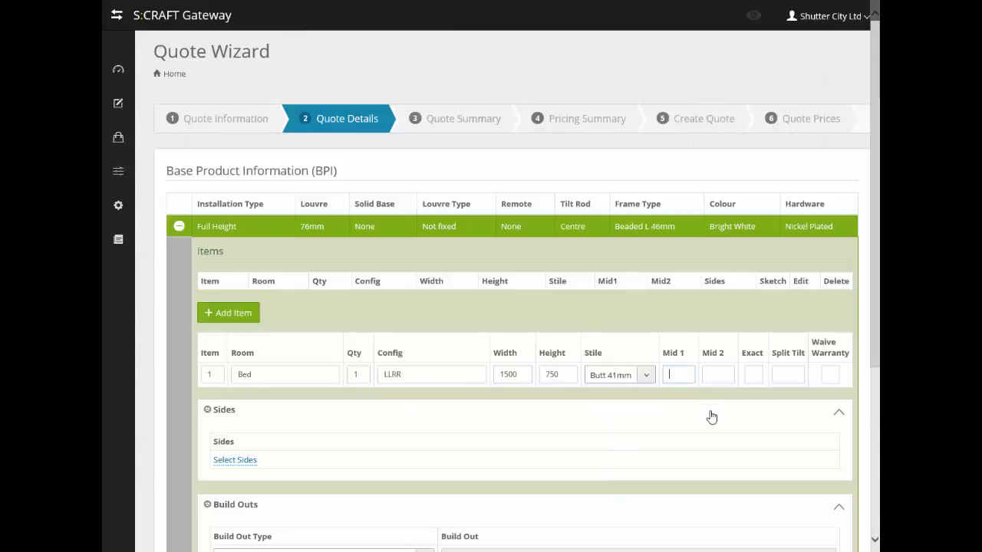
type("375")
Step: Set all four sides of the item to Frame
left_click(235, 461)
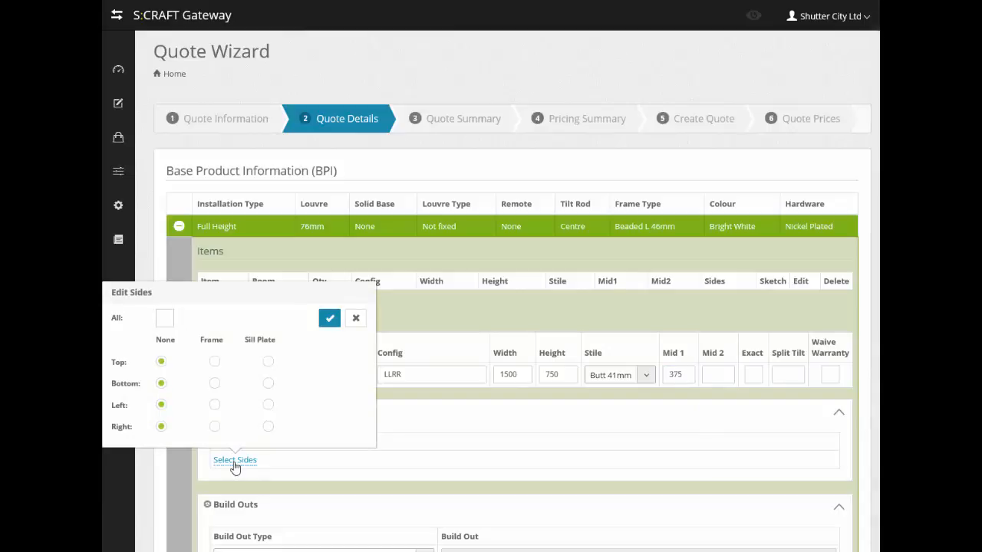
left_click(165, 320)
left_click(215, 363)
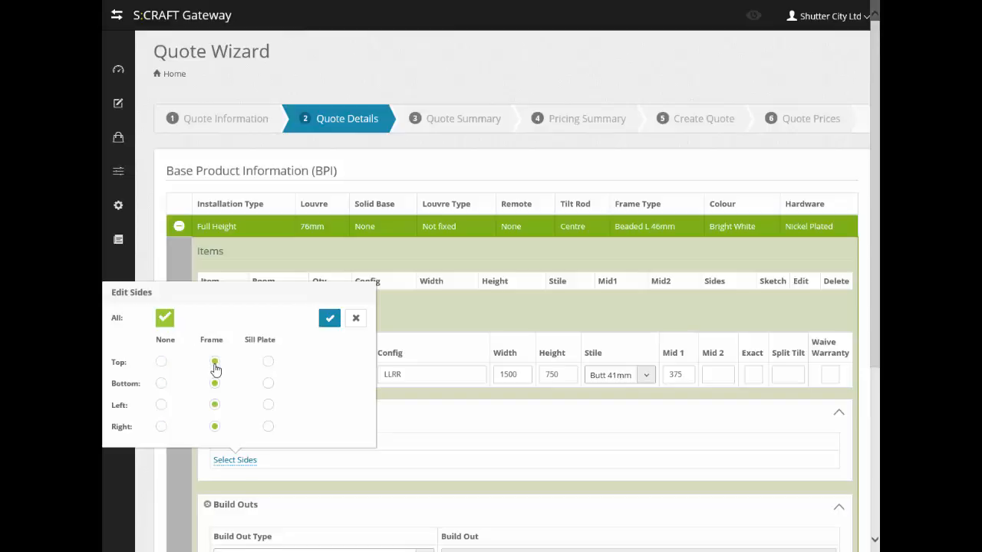
left_click(268, 362)
left_click(215, 362)
left_click(331, 319)
scroll(360, 443, "down", 5)
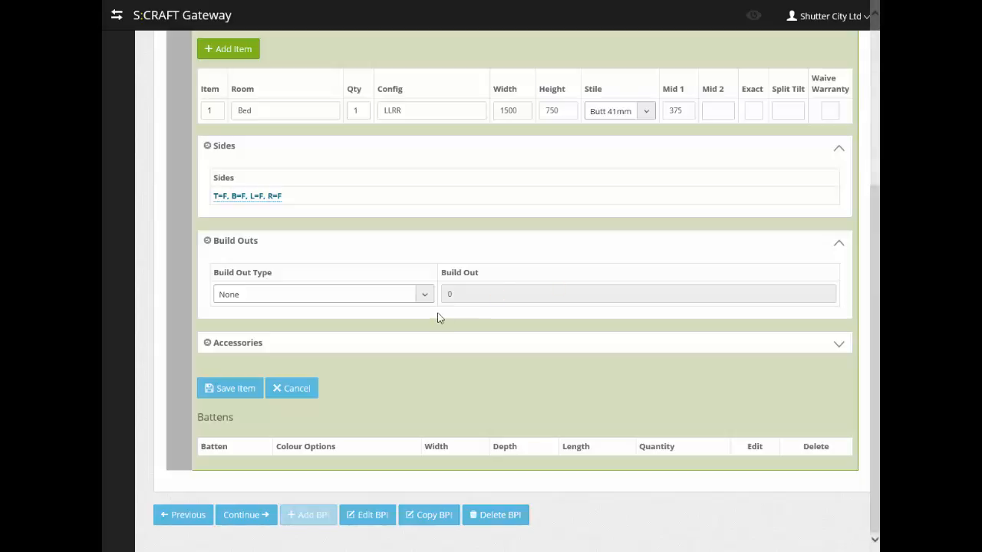
Step: Save the Bed item and add a Batten, 3 x 15, length 750, quantity 2
left_click(218, 393)
left_click(223, 430)
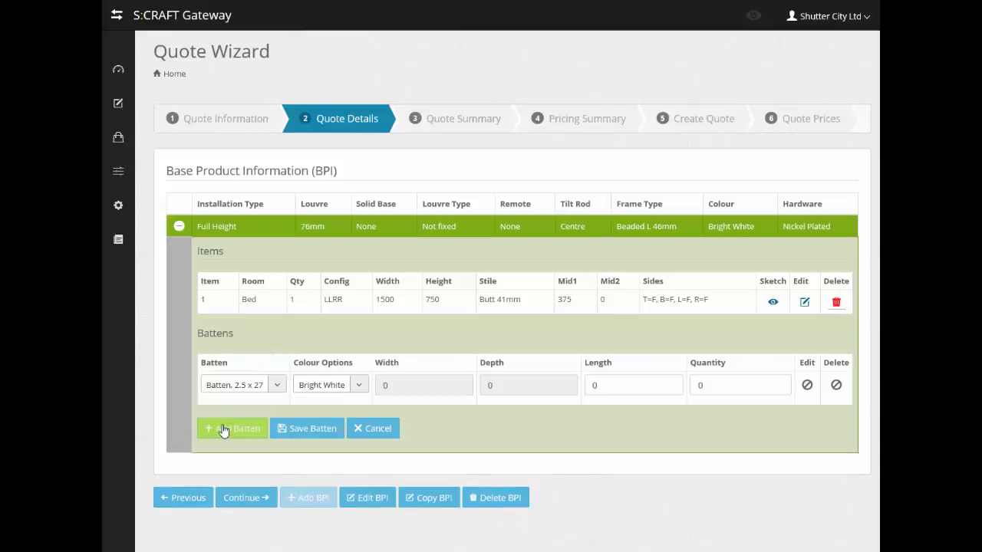
left_click(279, 389)
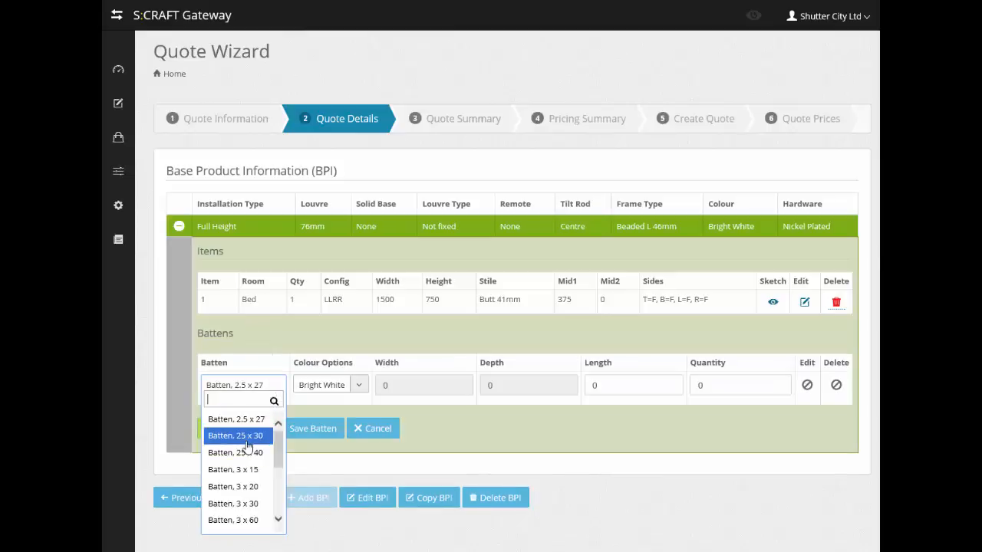
left_click(232, 469)
left_click(591, 385)
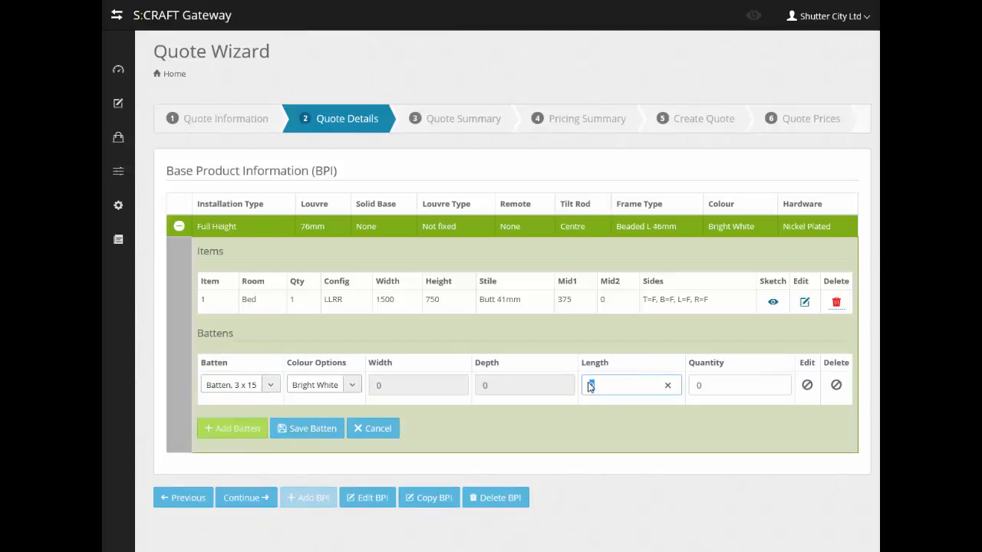
type("750")
left_click(697, 387)
type("2")
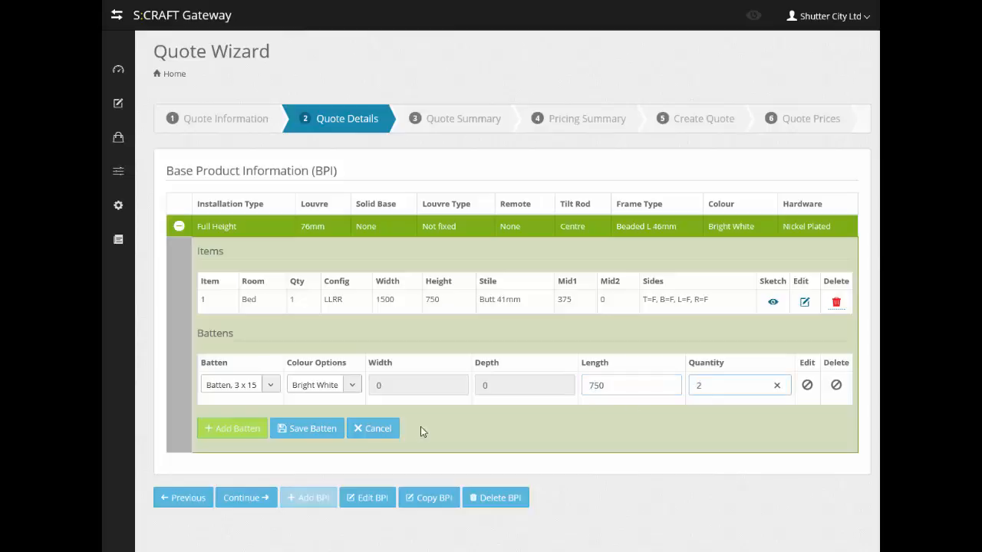
left_click(305, 433)
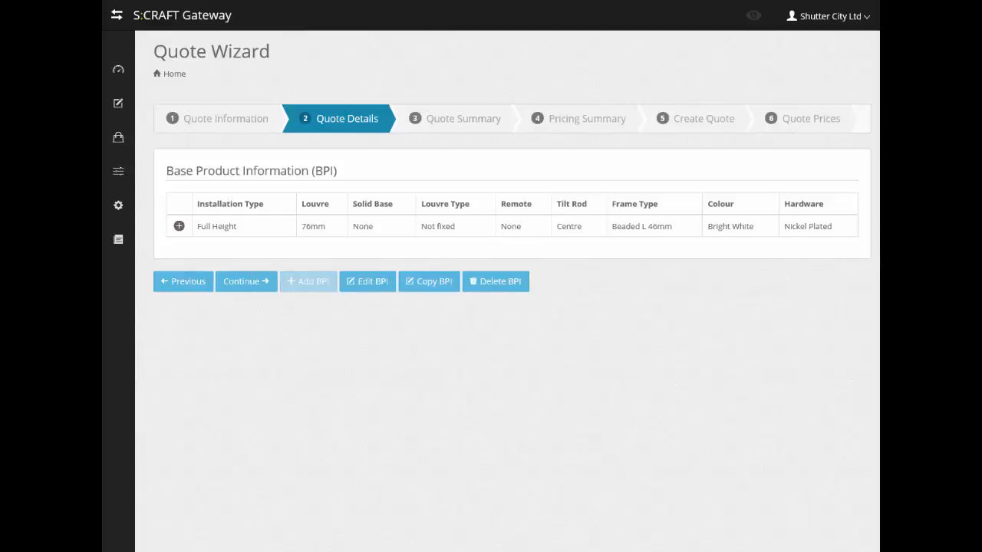
Step: On the Quote Summary, set fitting time to 1 hour, level 2, and enter the surveyor's name
left_click(247, 283)
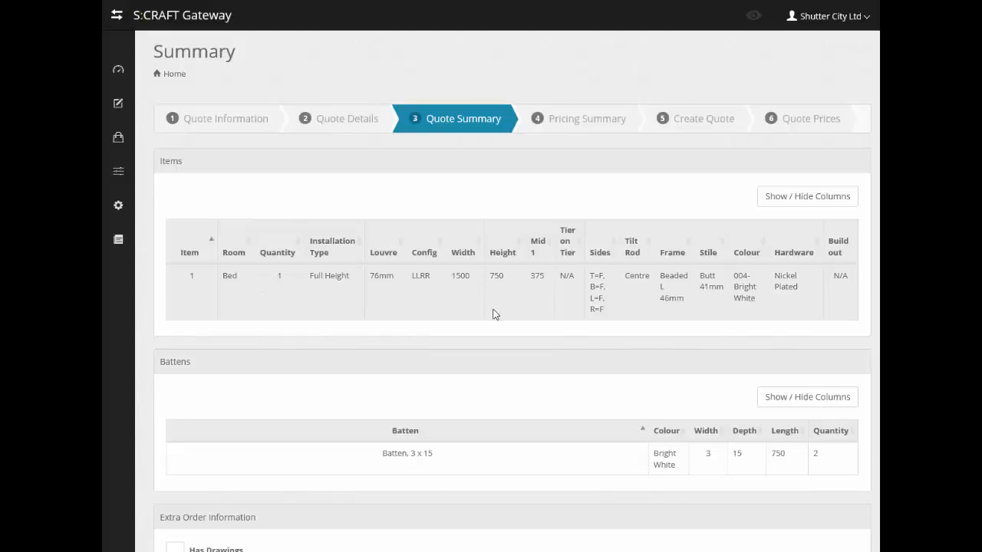
scroll(495, 315, "down", 3)
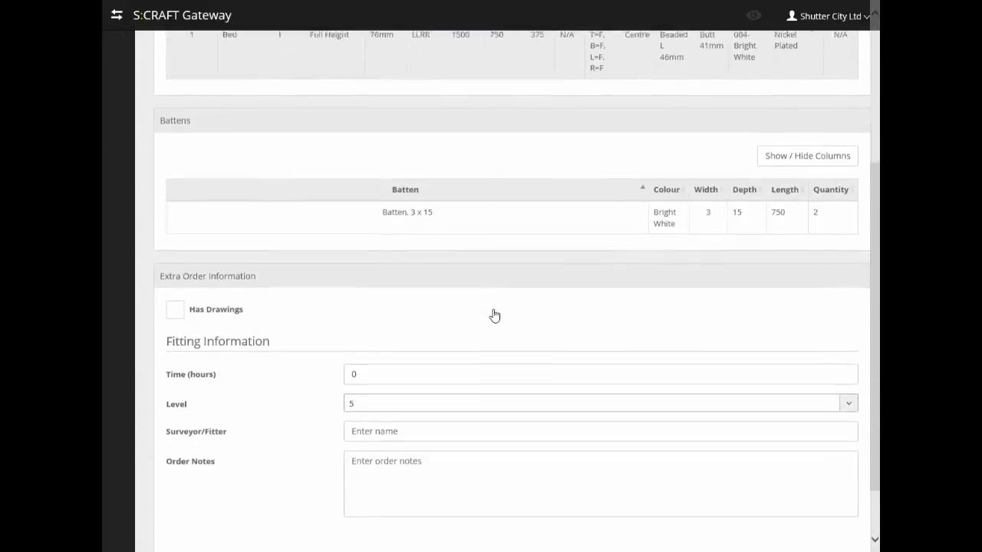
scroll(495, 315, "down", 1)
left_click(355, 304)
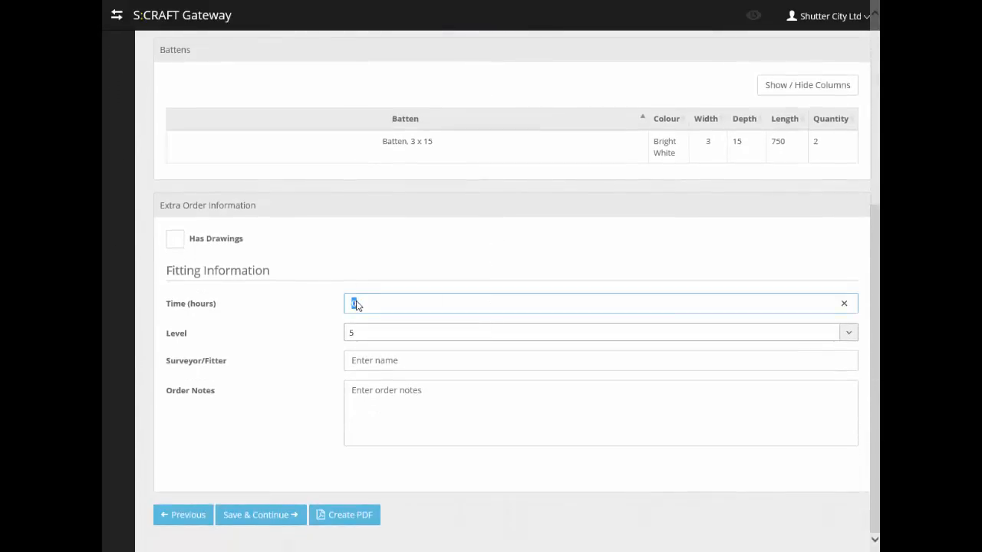
type("1")
left_click(363, 335)
left_click(363, 384)
left_click(372, 362)
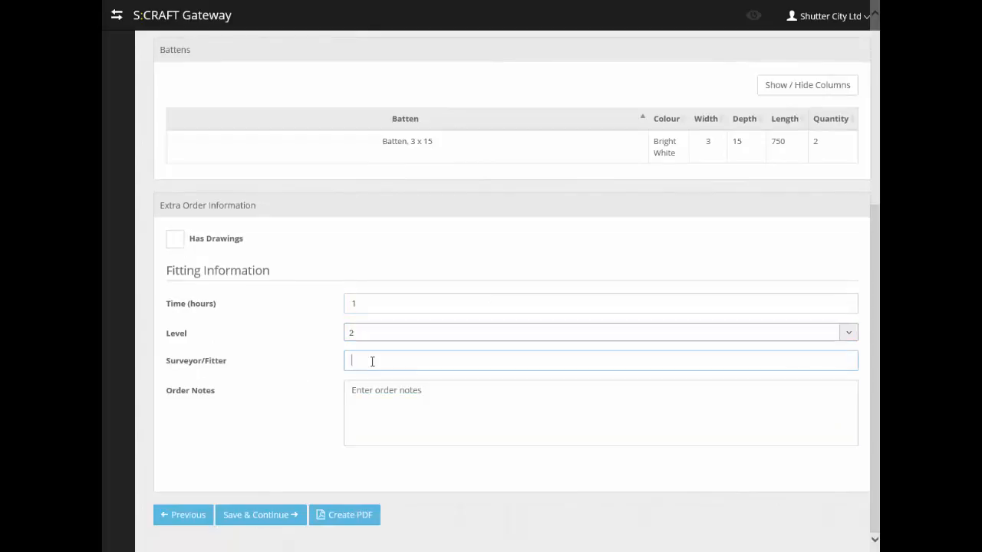
type("Goodman")
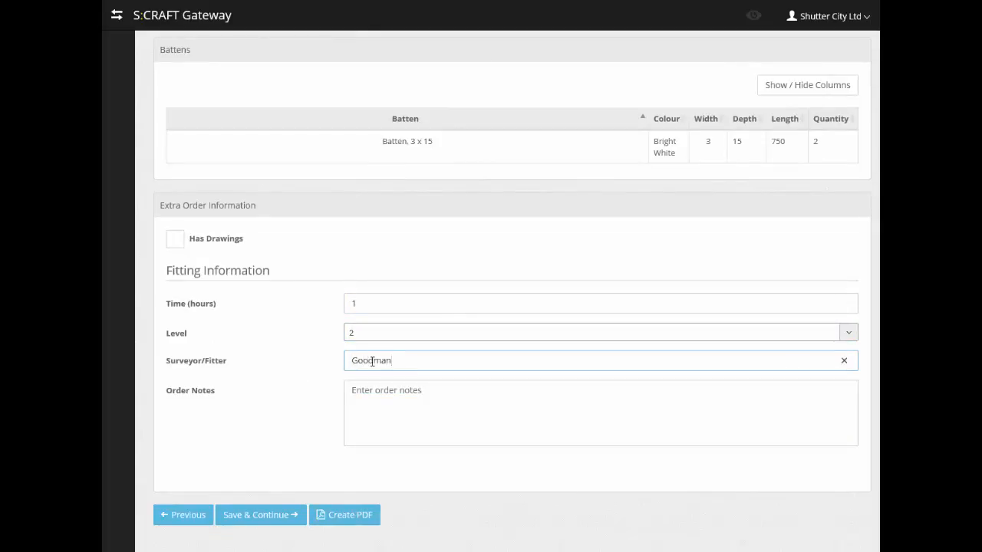
Step: Save the summary to price the quote at £250.07, then return to the dashboard
left_click(282, 516)
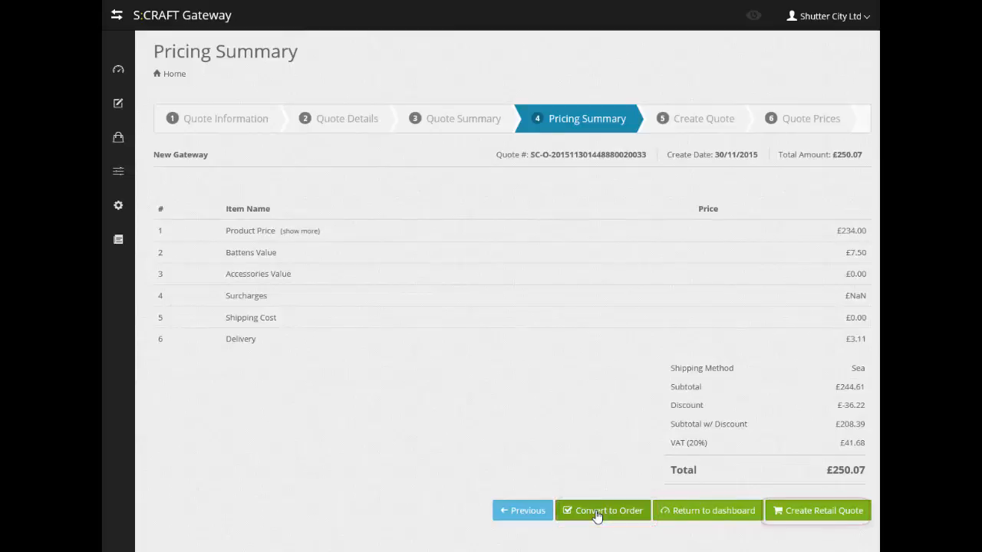
left_click(708, 512)
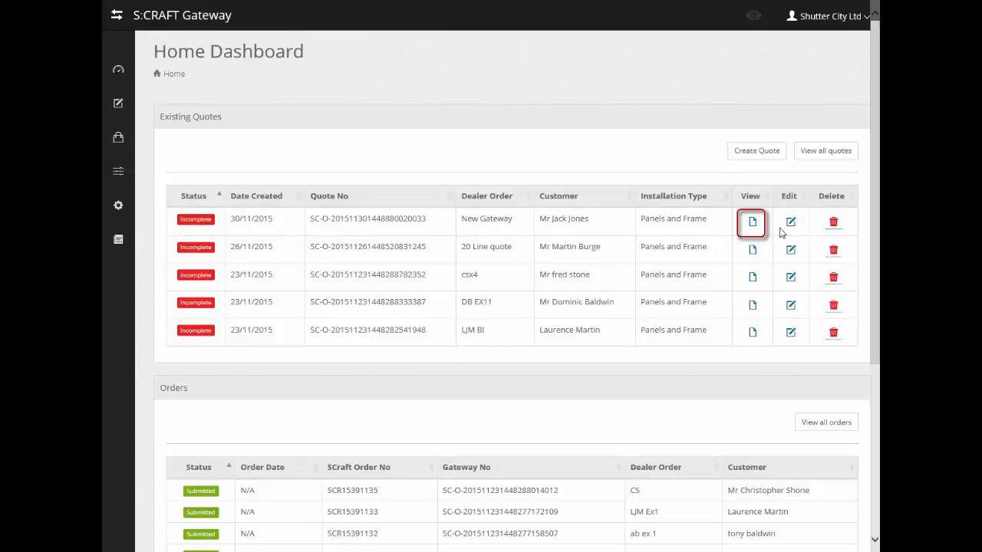
Step: Reopen New Gateway, continue to its Pricing Summary and choose Convert to Order
left_click(752, 224)
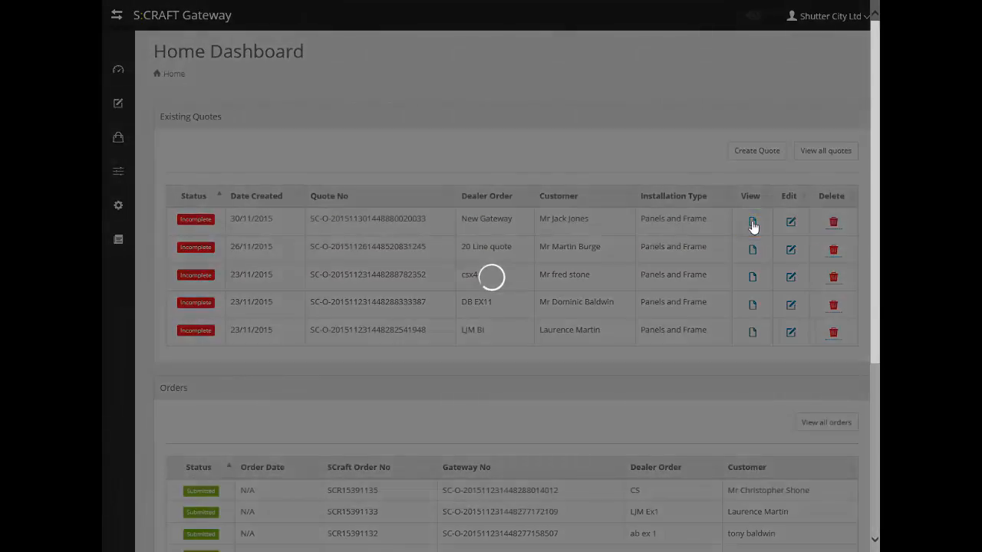
scroll(682, 212, "down", 5)
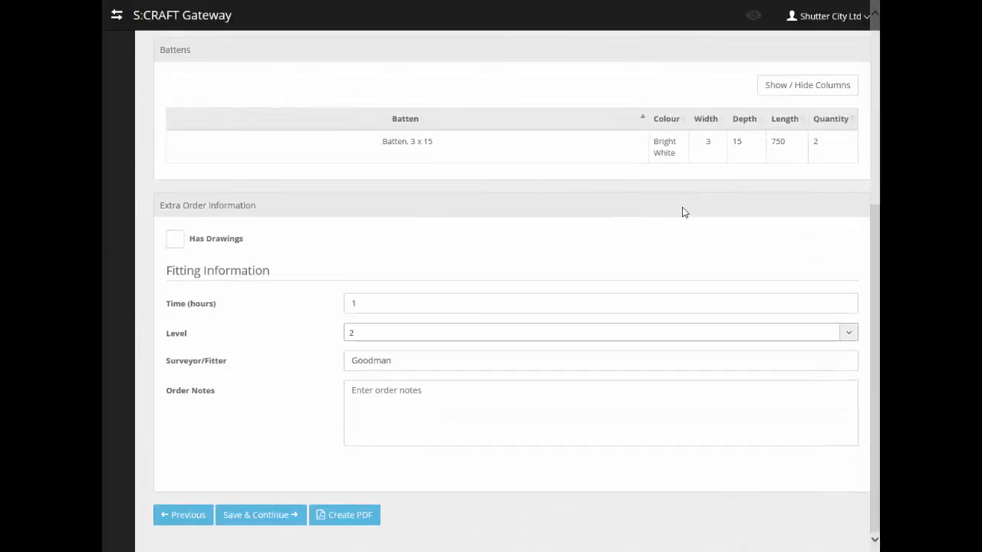
left_click(283, 525)
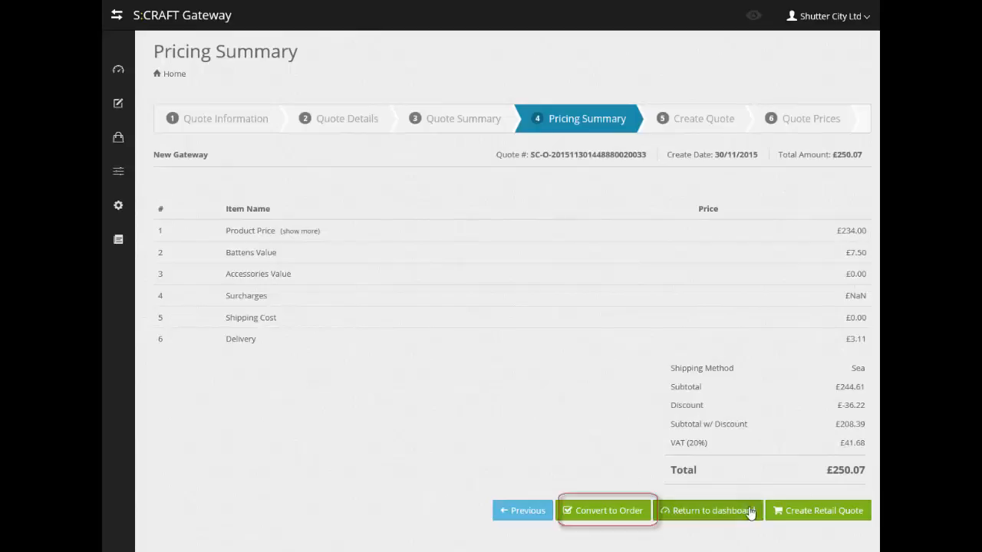
left_click(603, 512)
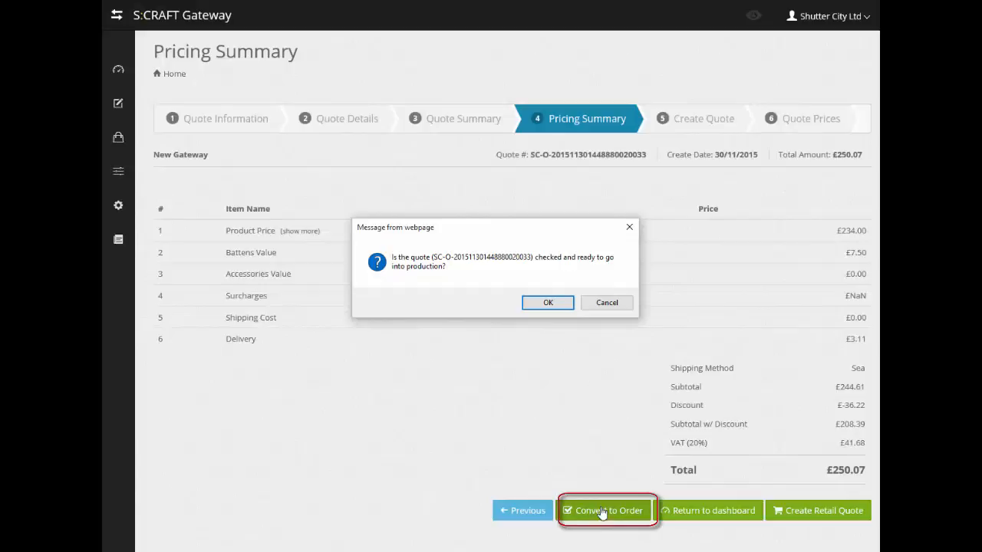
Step: Confirm New Gateway is production-ready and acknowledge the converted-to-order message
left_click(543, 303)
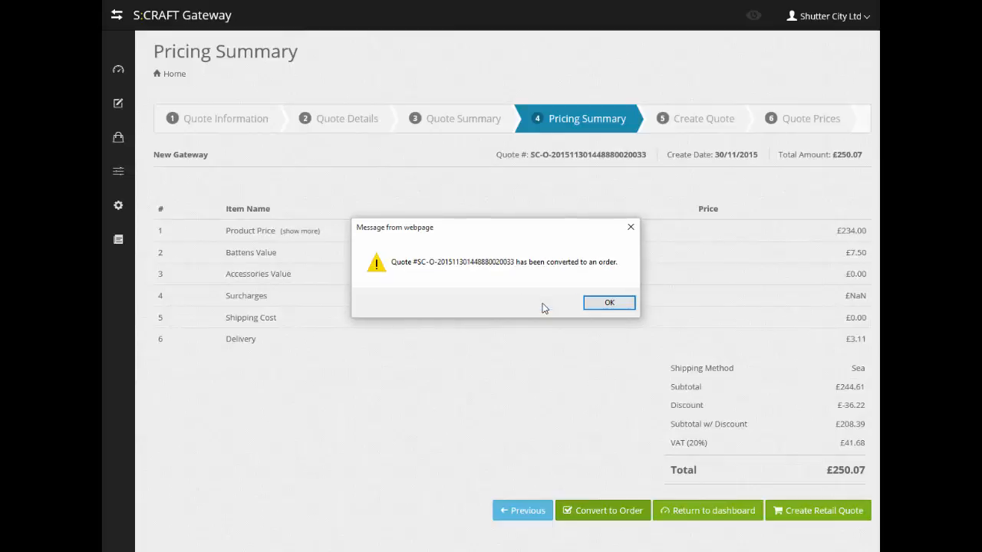
left_click(605, 306)
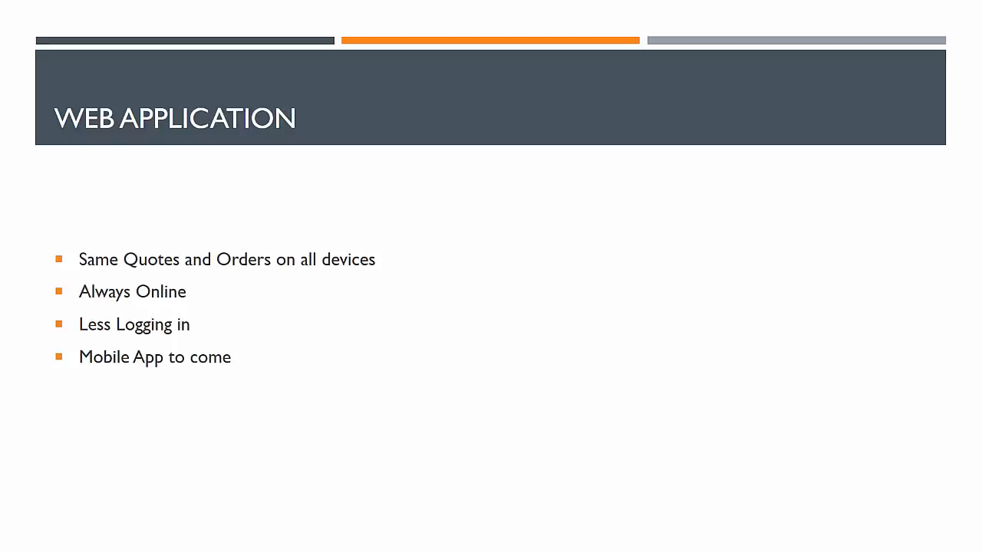
Step: Advance the deck past the Web Application slide to the closing 'Any Questions?' slide
key("Right")
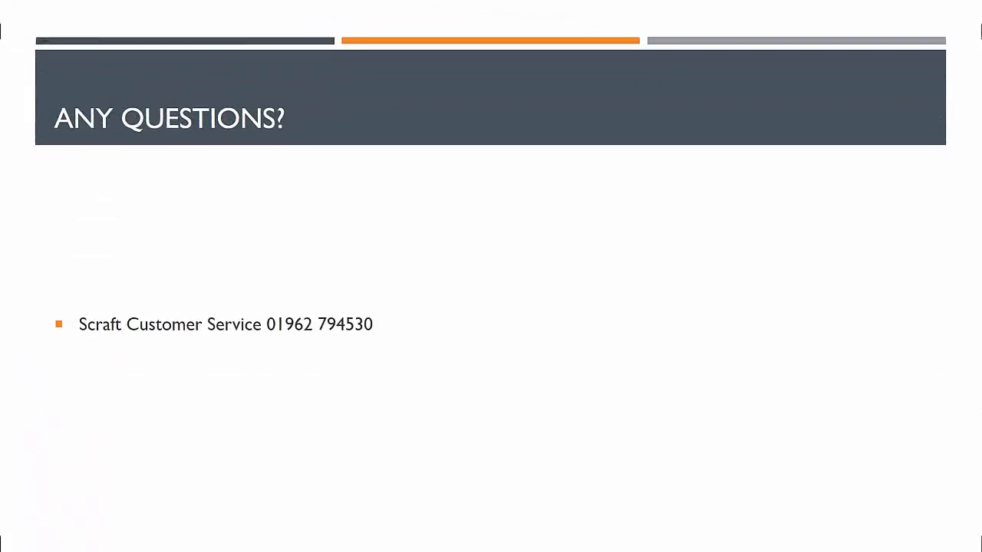